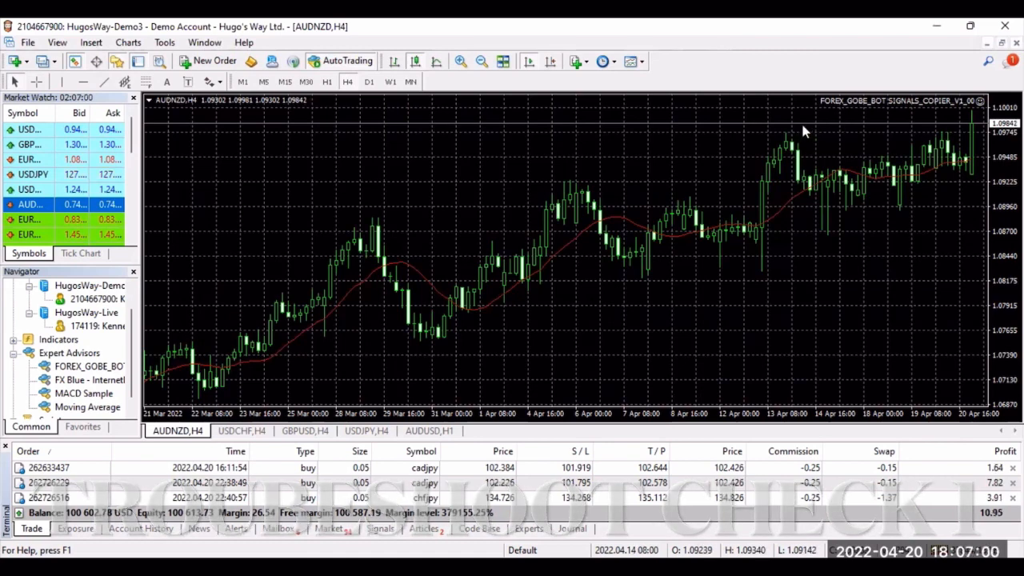
Step: Open the signals copier expert's input settings and review the Lots TP1, TP2 and TP3 values
left_click(979, 102)
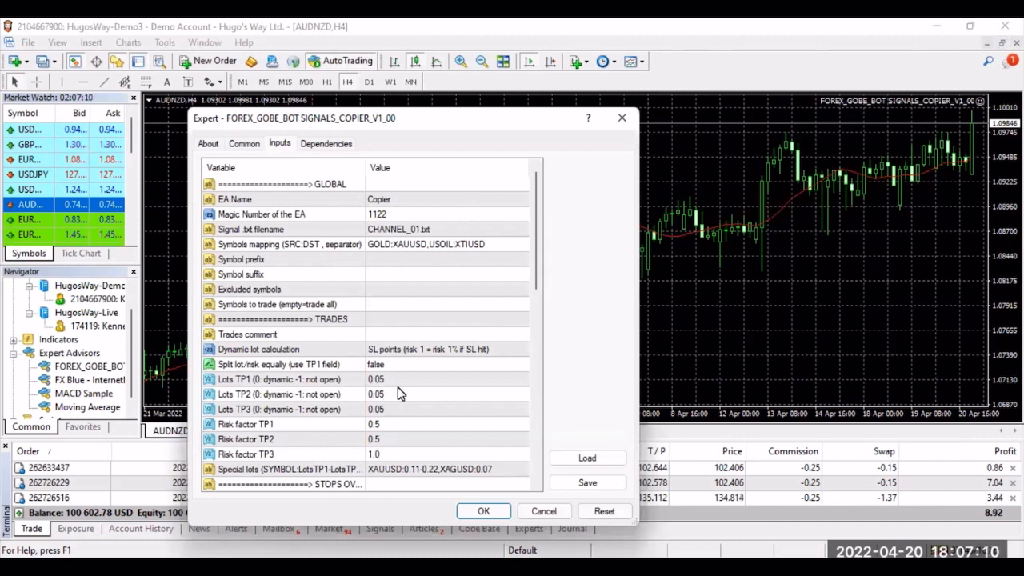
left_click(238, 383)
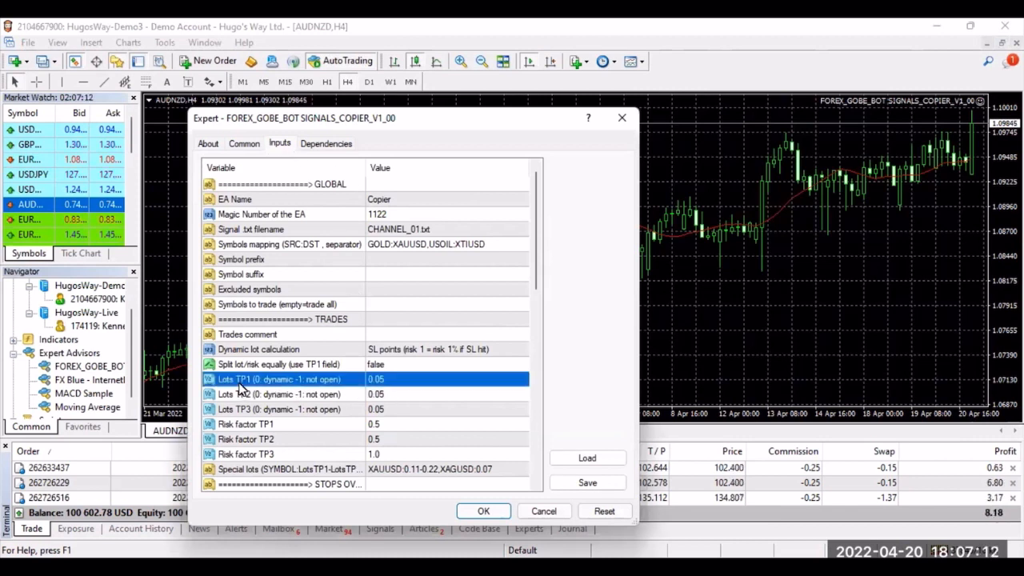
left_click(253, 395)
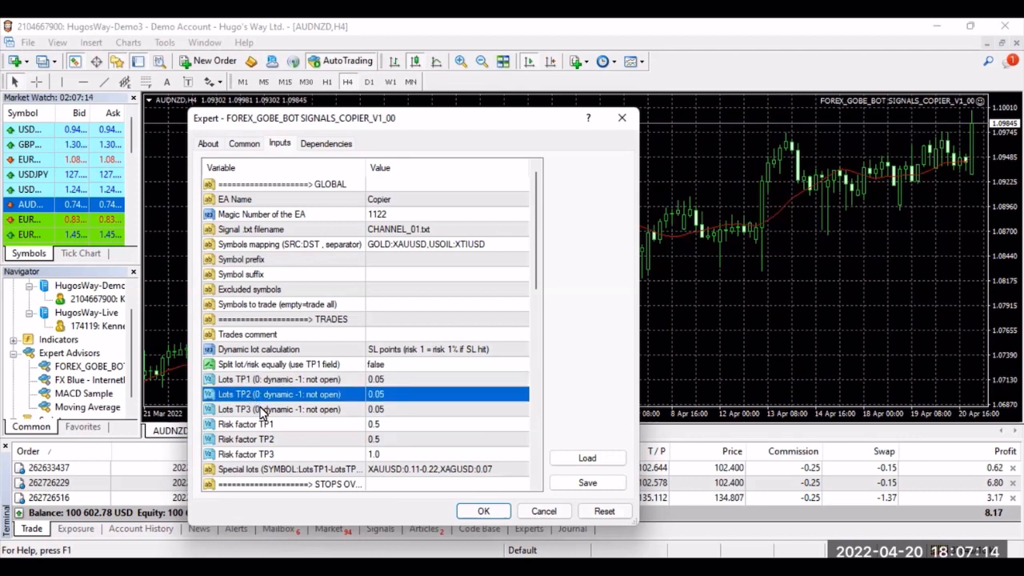
left_click(261, 411)
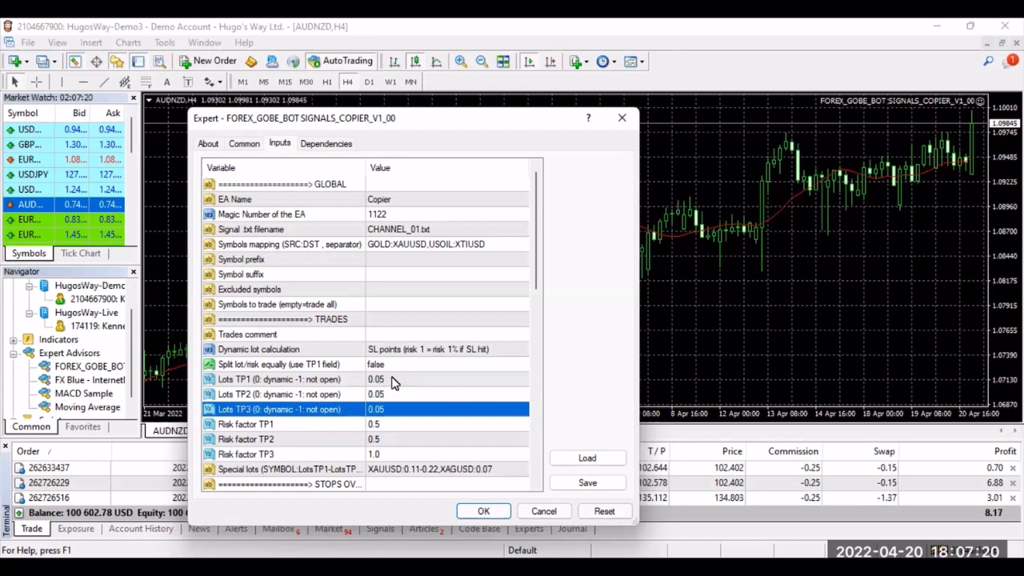
left_click(392, 381)
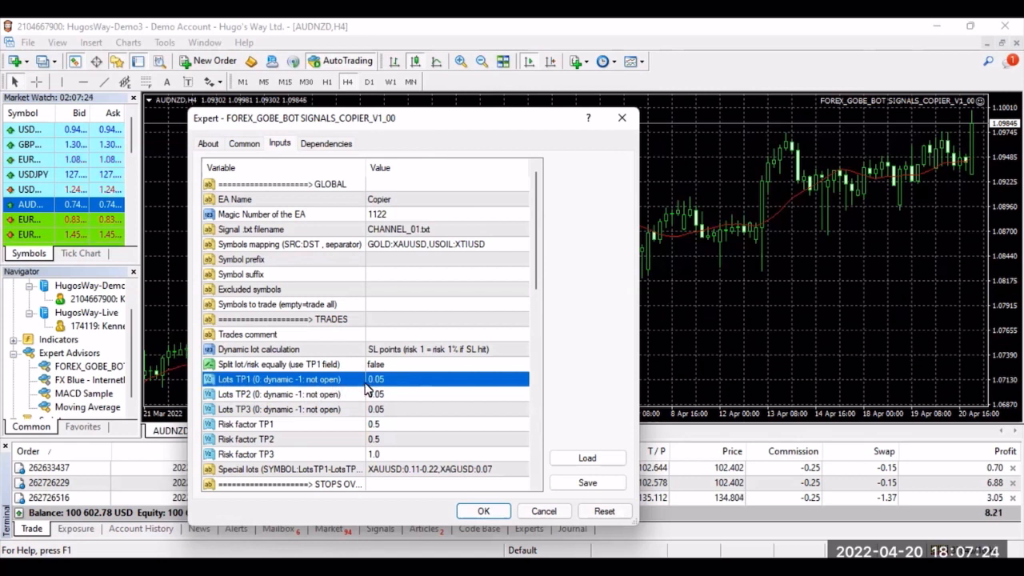
Step: Check the expert's common trading permissions, accept its settings, and enable automated trading
left_click(245, 146)
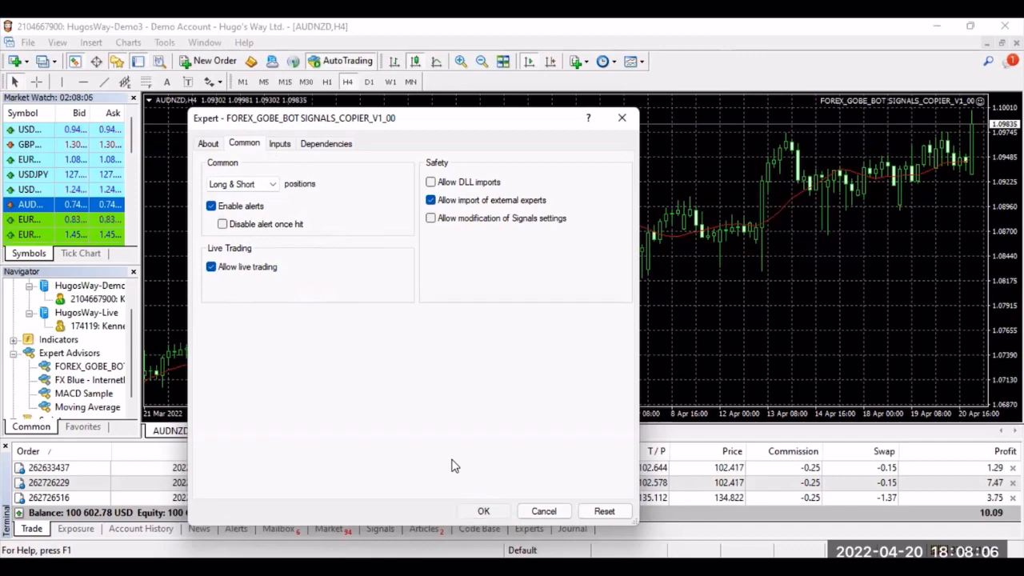
left_click(483, 511)
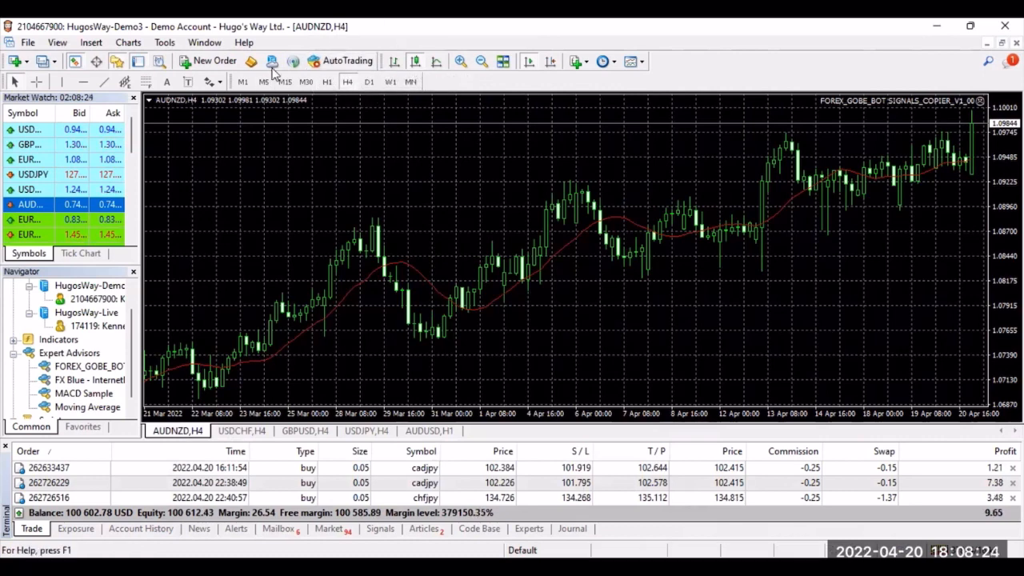
left_click(317, 64)
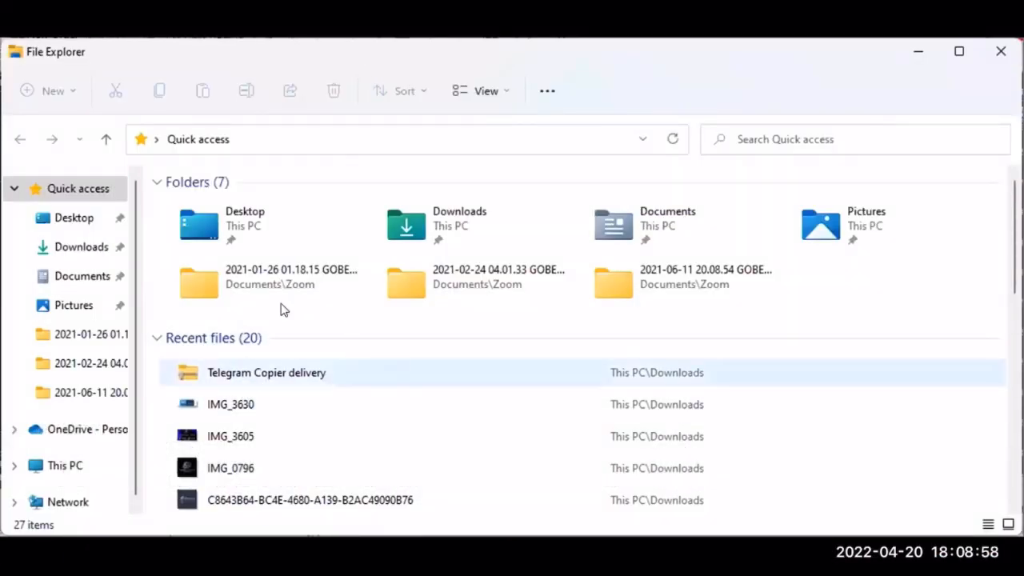
Step: In File Explorer, open the downloaded Telegram Copier delivery archive and go into its MQL4 folder
left_click(254, 381)
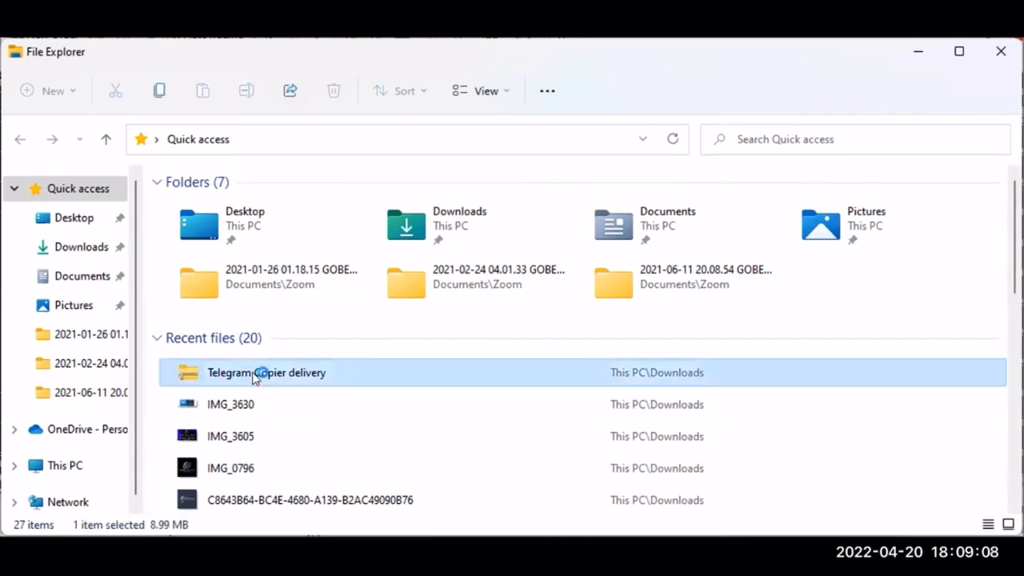
double_click(255, 379)
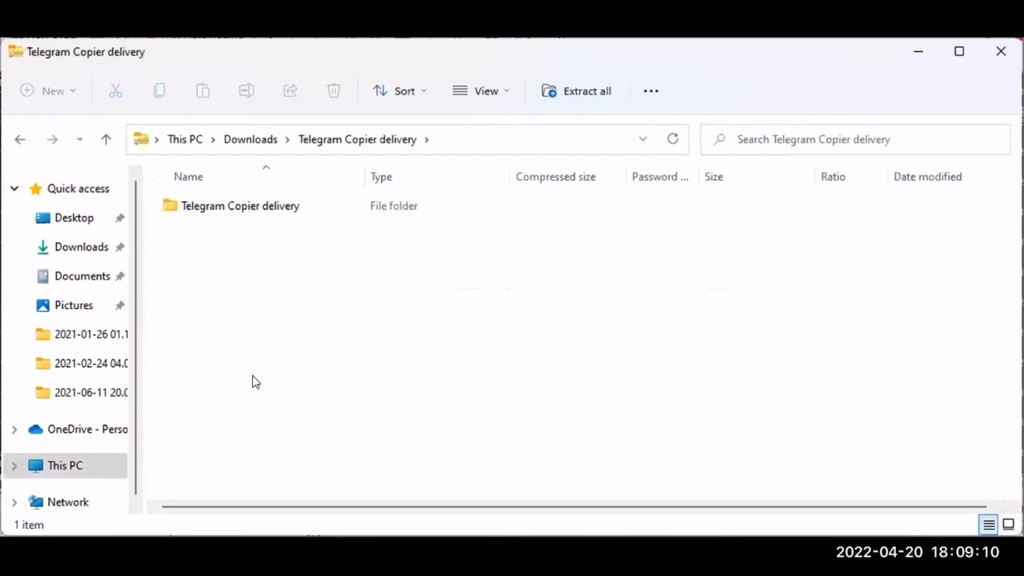
double_click(237, 207)
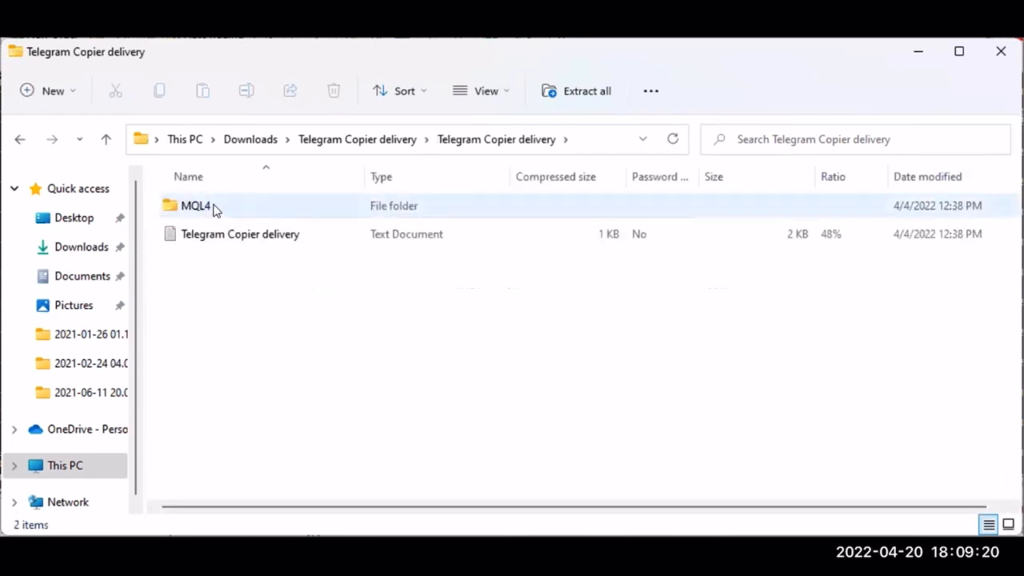
double_click(213, 209)
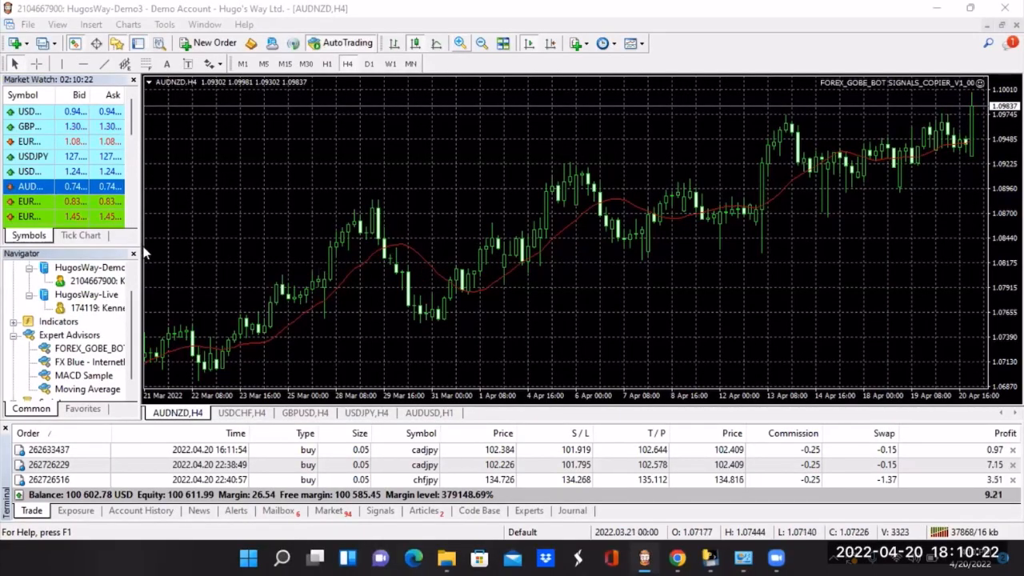
Step: Switch to MetaTrader 4, open the terminal's data folder and go into its MQL4 folder
left_click(29, 25)
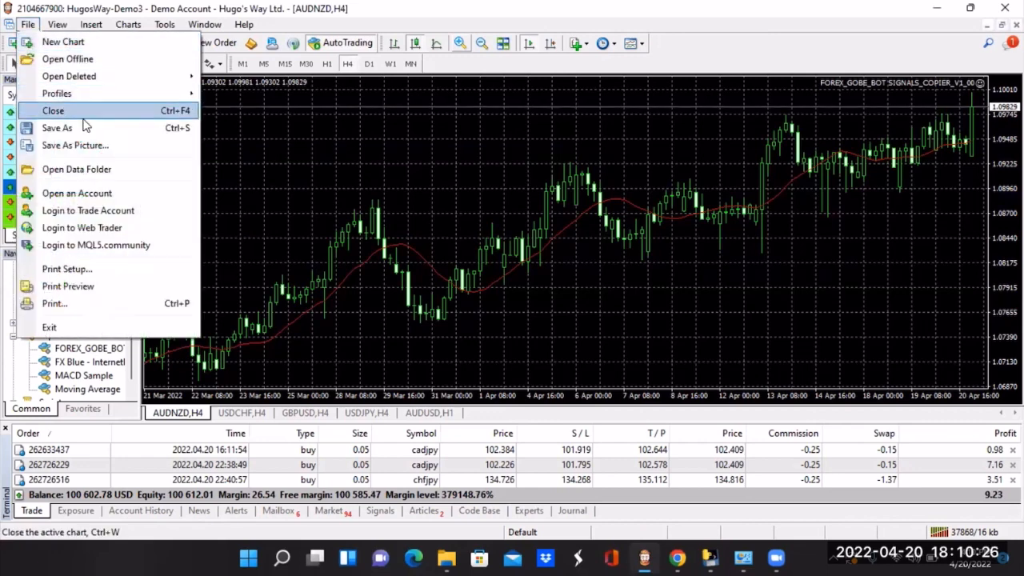
left_click(121, 172)
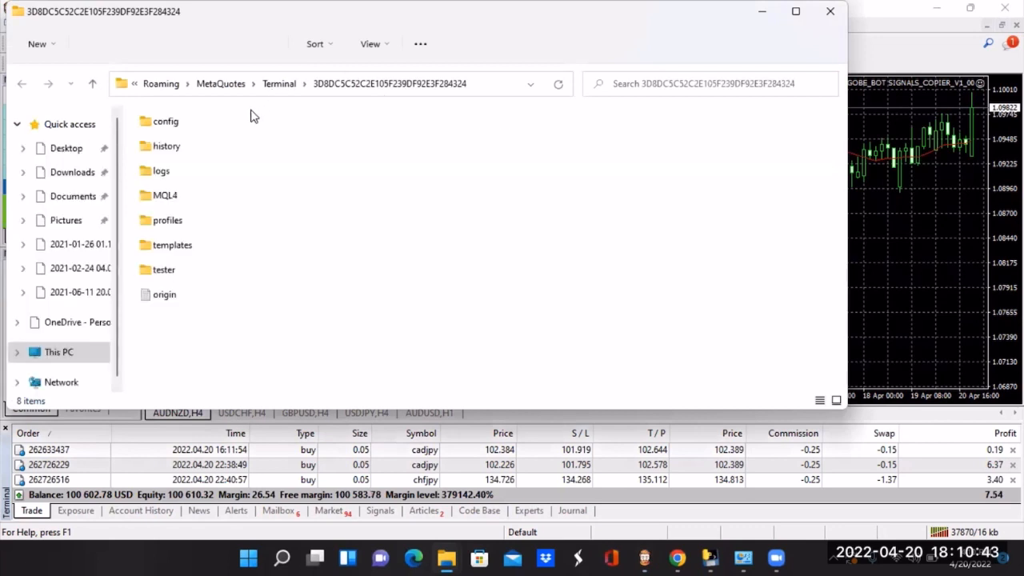
left_click(152, 197)
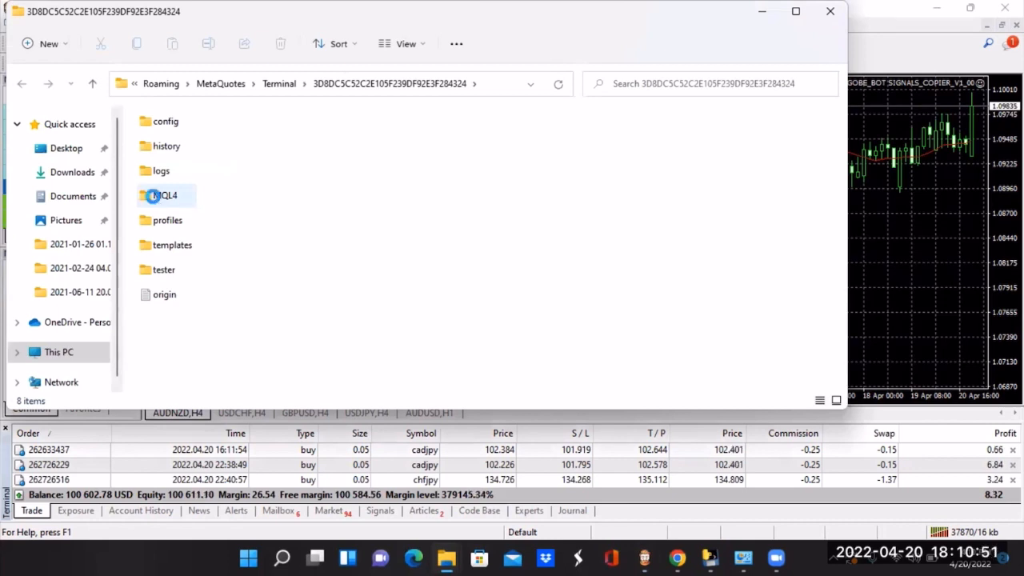
double_click(154, 199)
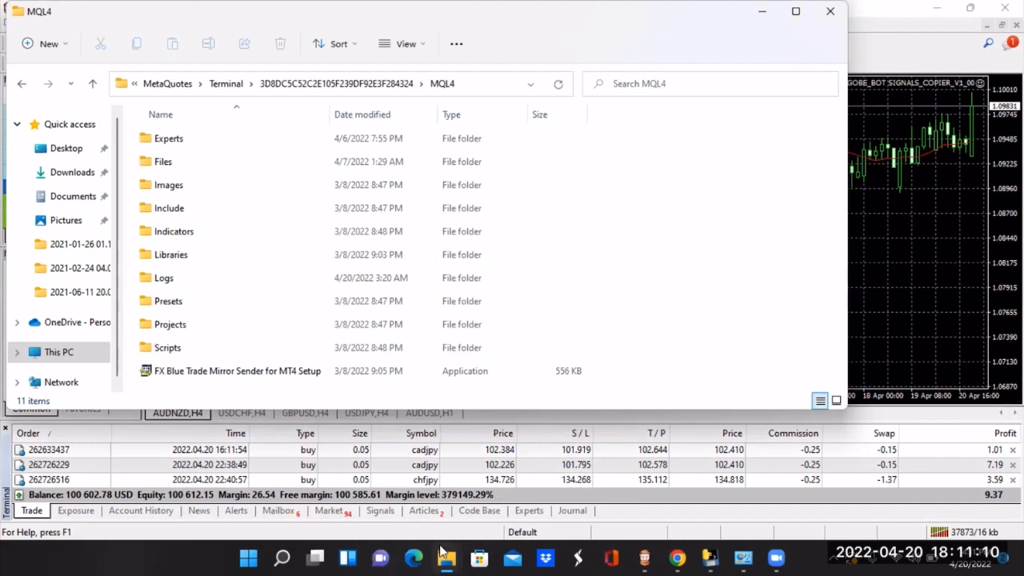
Step: Bring up the delivery archive's MQL4 folder and examine its Experts folder and the TelegramToMT4 folder inside Files
mouse_move(440, 551)
left_click(403, 499)
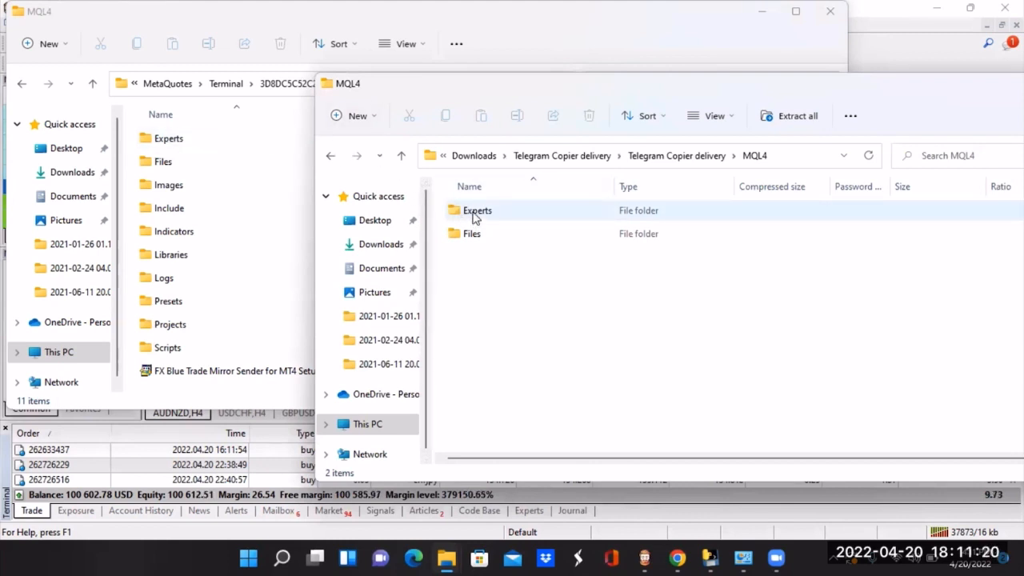
mouse_move(473, 217)
left_mouse_down()
mouse_move(273, 180)
mouse_move(172, 141)
mouse_move(456, 211)
left_mouse_up()
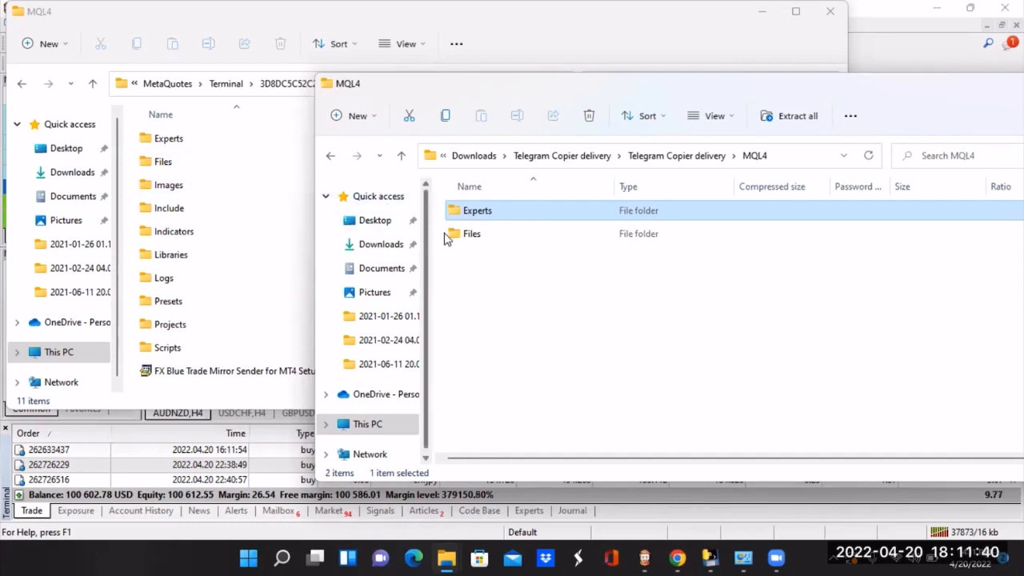
mouse_move(456, 239)
left_mouse_down()
mouse_move(224, 201)
mouse_move(167, 165)
mouse_move(384, 253)
mouse_move(469, 247)
mouse_move(472, 238)
left_mouse_up()
double_click(472, 236)
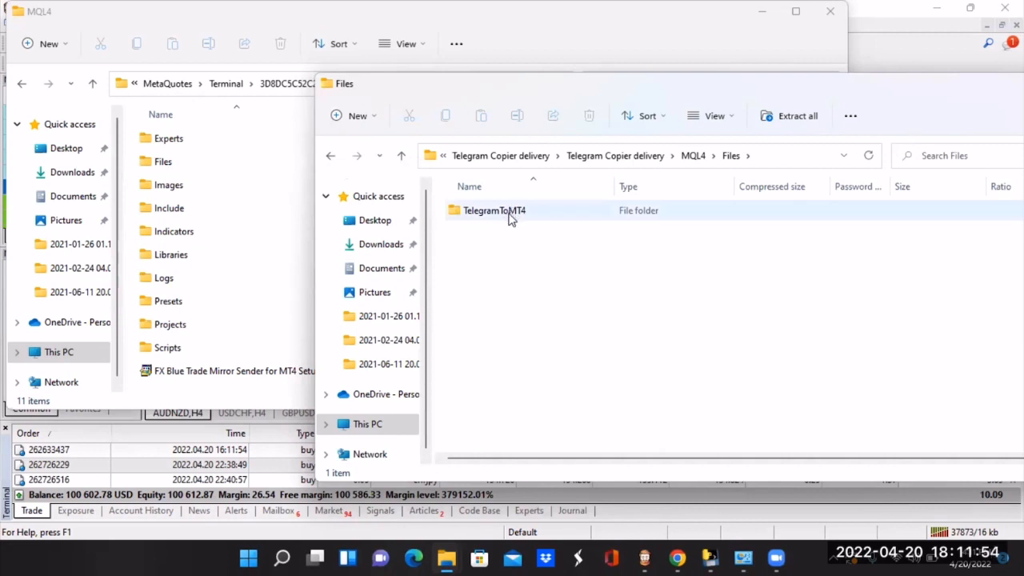
mouse_move(508, 216)
left_mouse_down()
mouse_move(384, 196)
mouse_move(251, 148)
mouse_move(158, 168)
mouse_move(491, 251)
mouse_move(515, 213)
left_mouse_up()
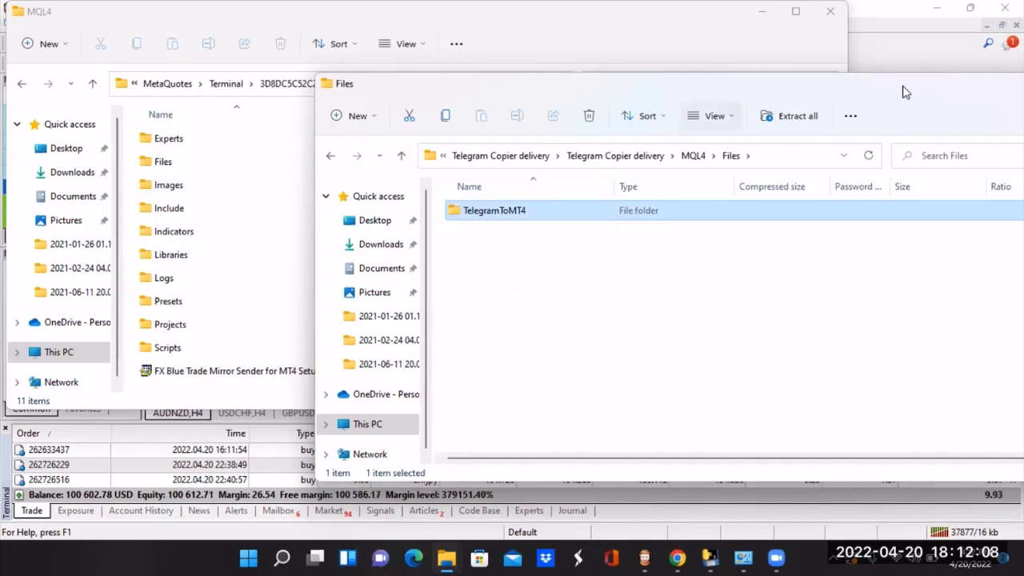
Step: Place the archive window beside the terminal's folder list and return to the archive's MQL4 folder to compare both
left_click_drag(823, 84, 734, 121)
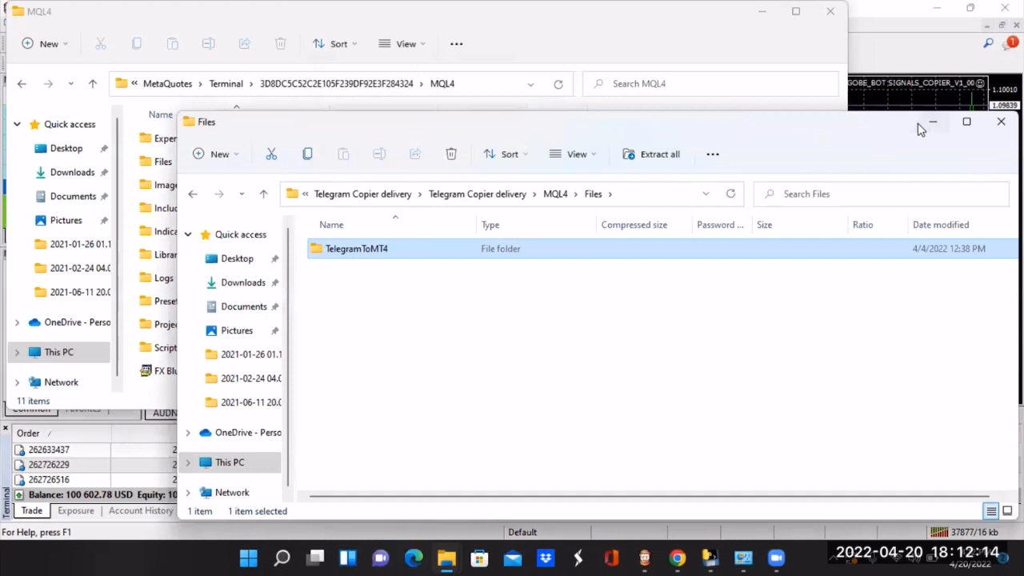
left_click_drag(823, 132, 907, 121)
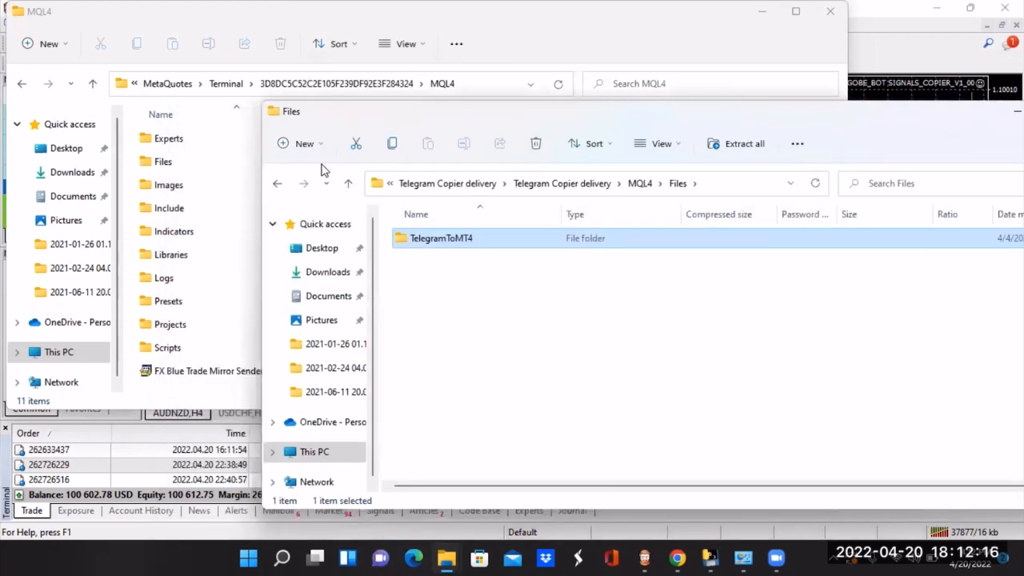
left_click(349, 189)
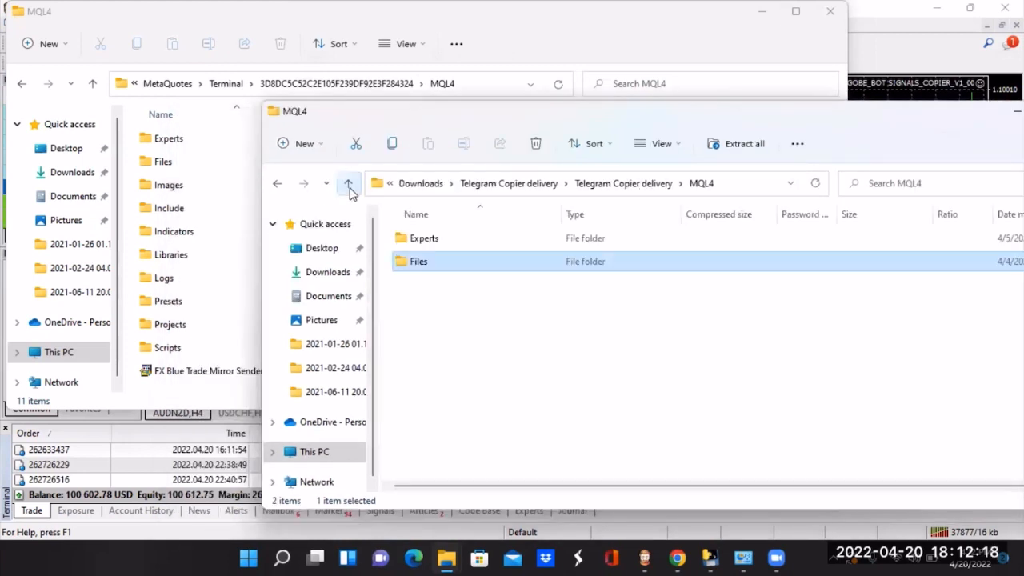
mouse_move(419, 270)
left_mouse_down()
mouse_move(343, 221)
mouse_move(222, 183)
mouse_move(208, 112)
mouse_move(328, 217)
mouse_move(405, 263)
mouse_move(439, 264)
left_mouse_up()
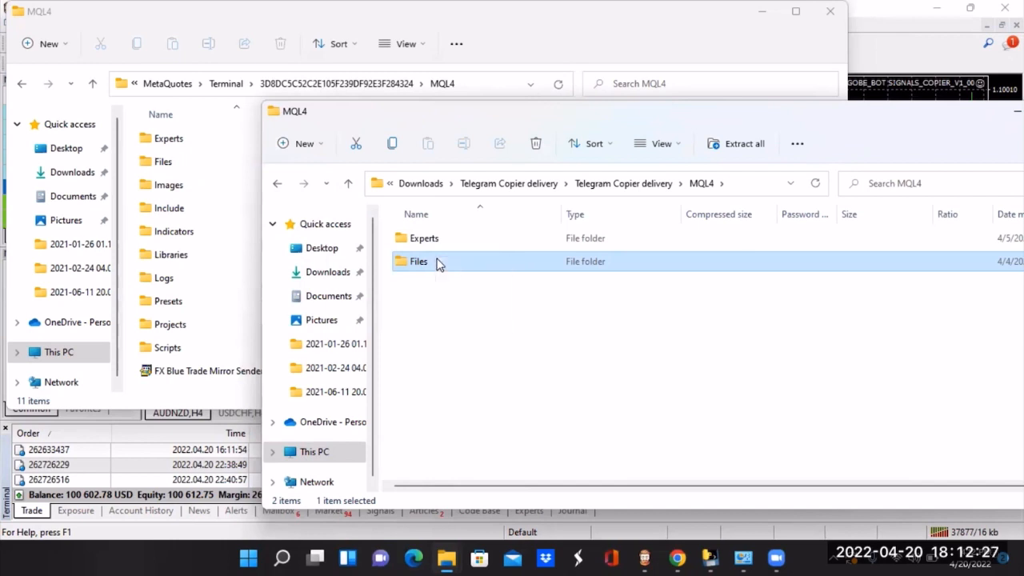
Step: Revisit the TelegramToMT4 folder in the archive's MQL4 Files folder, and close the archive window
left_click(350, 186)
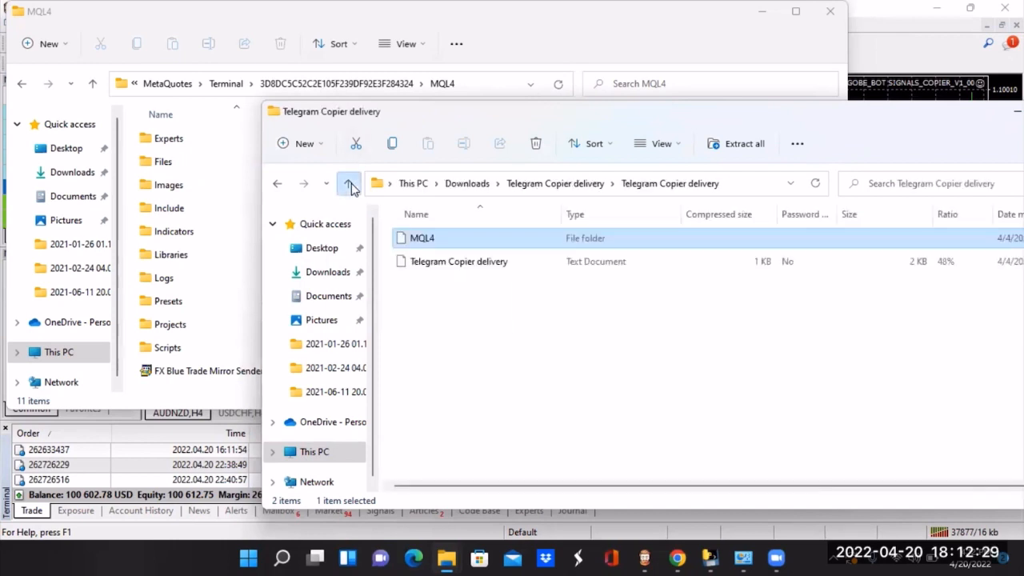
double_click(423, 244)
double_click(424, 259)
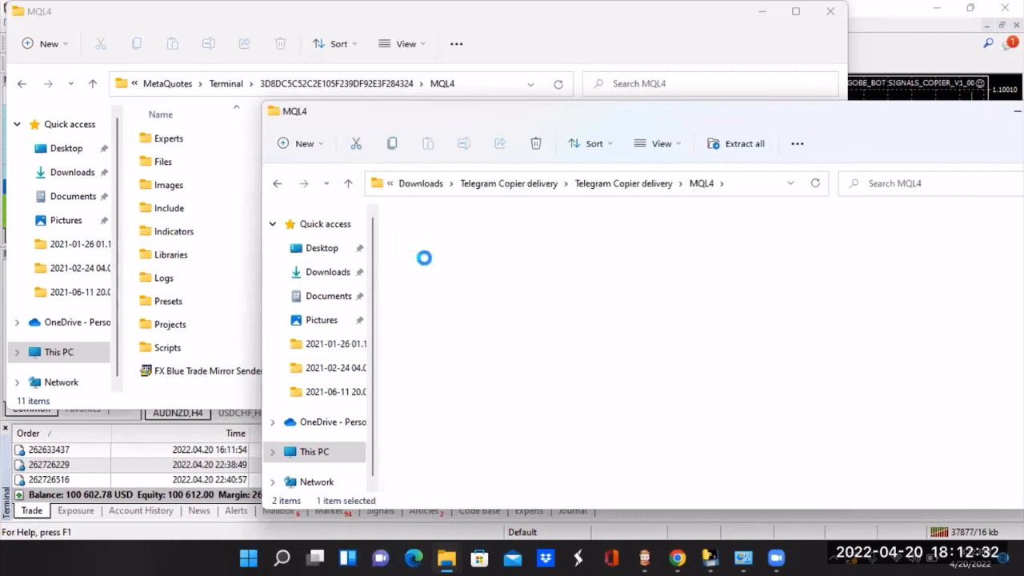
left_click_drag(453, 246, 164, 166)
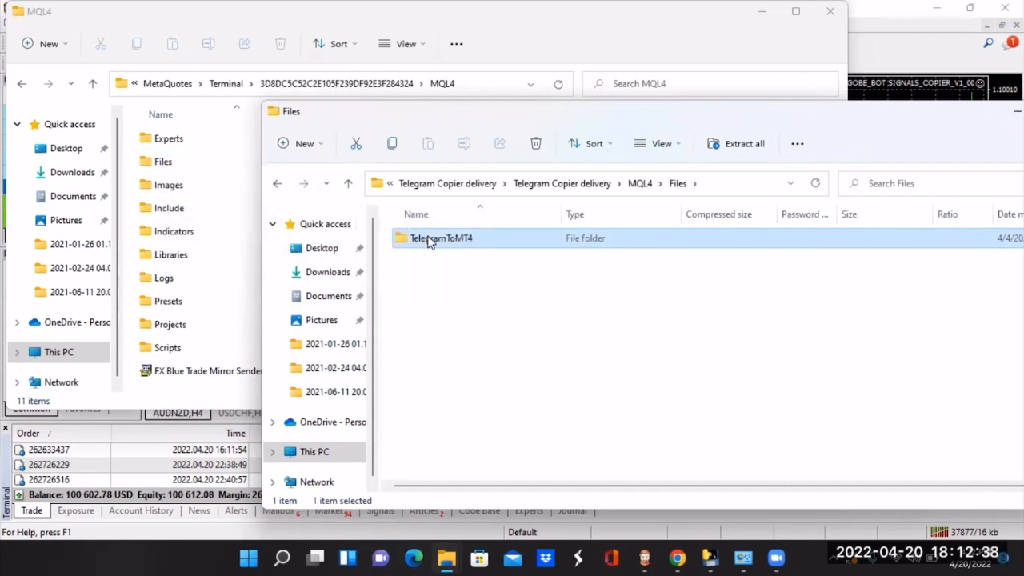
left_click_drag(514, 129, 366, 143)
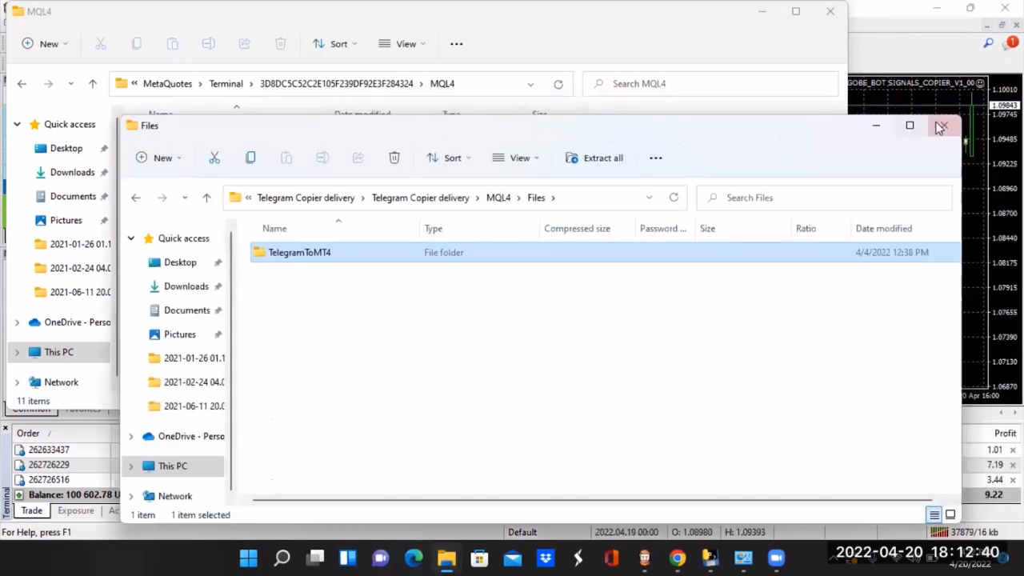
left_click(938, 125)
Step: Inspect the TelegramToMT4 folder under Files in the terminal's MQL4 folder, and minimize the window
left_click_drag(332, 16, 411, 56)
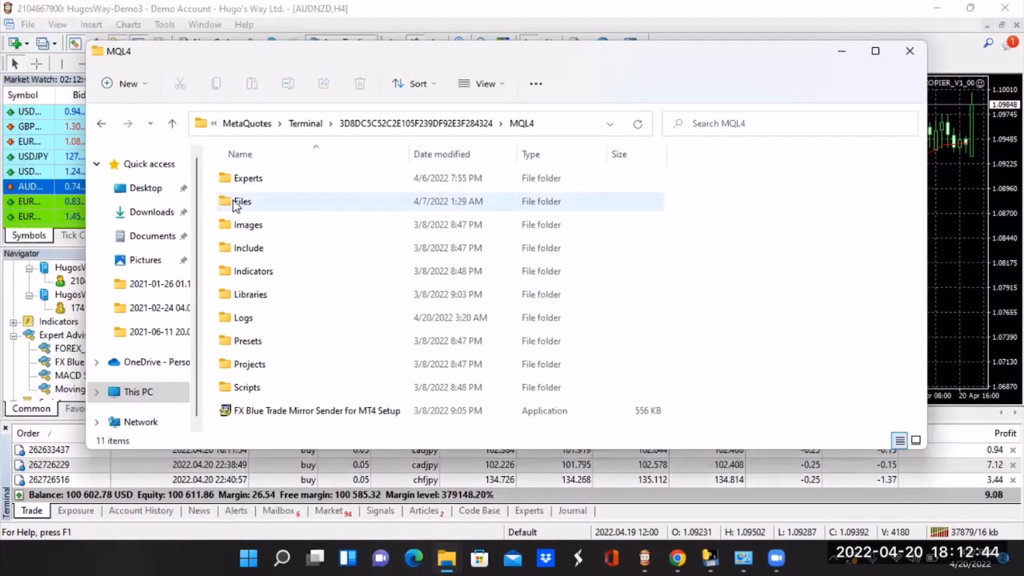
left_click(236, 205)
double_click(236, 206)
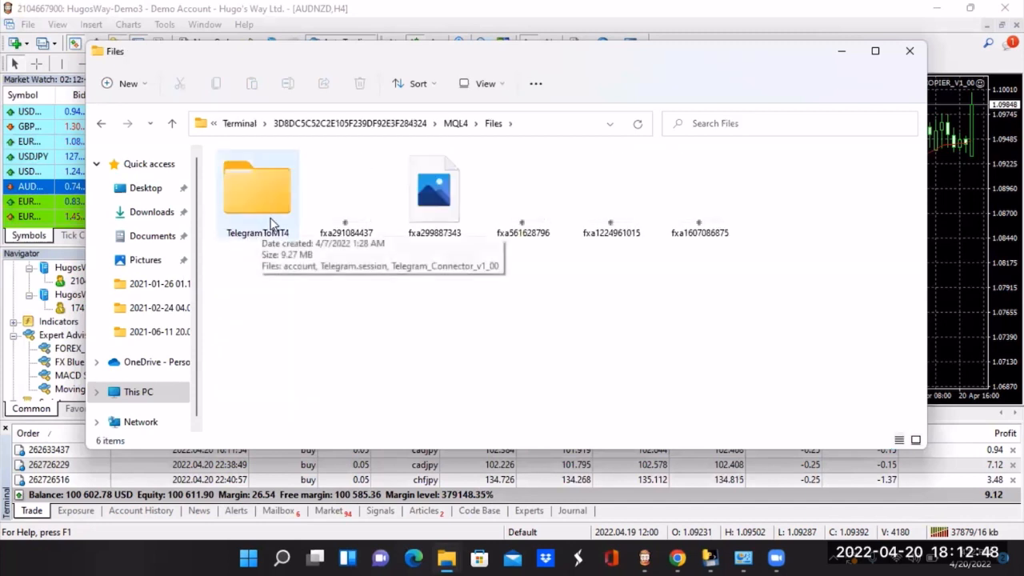
double_click(277, 170)
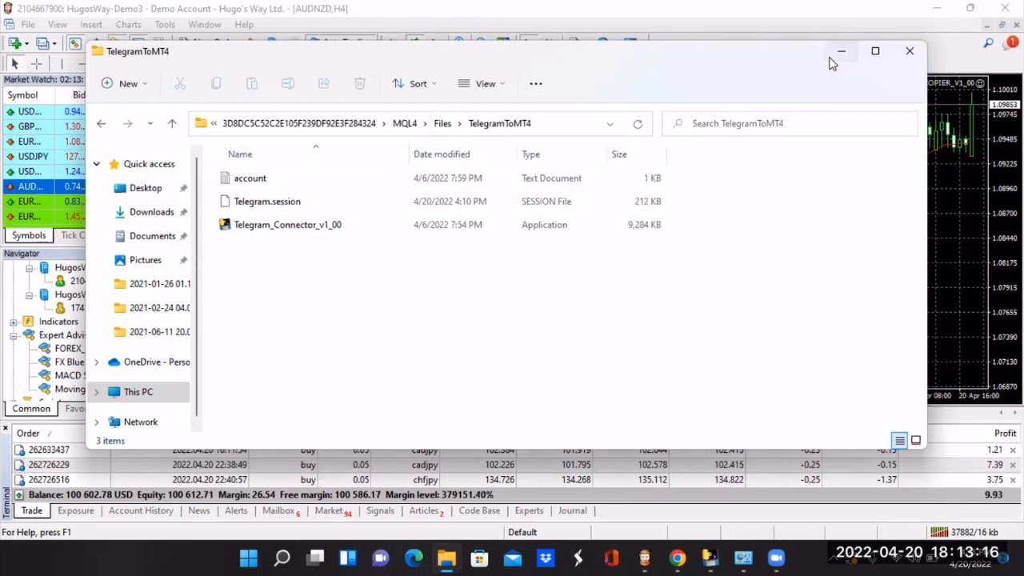
left_click(839, 56)
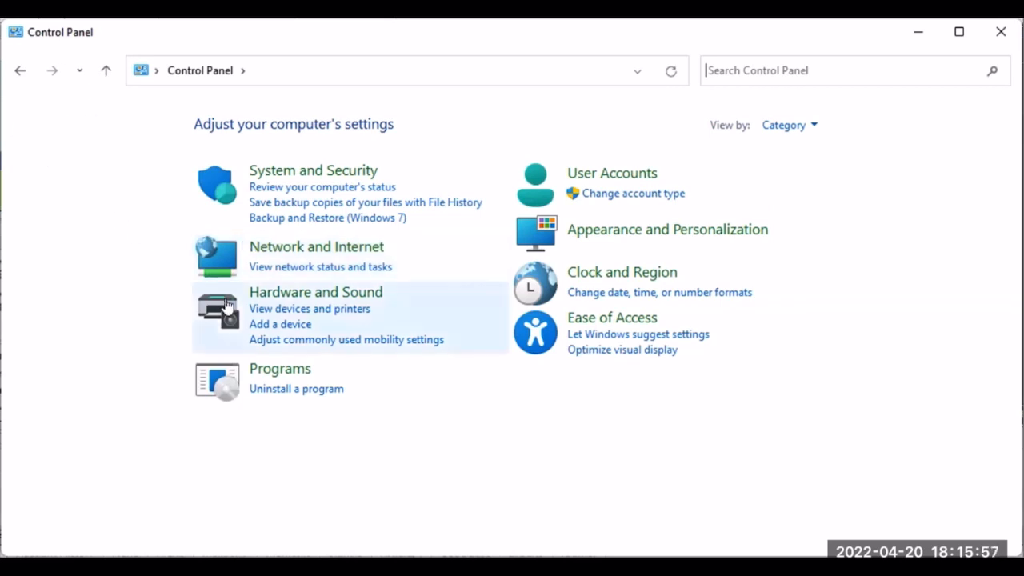
Step: Find the Wi-Fi connection among the computer's network adapters and open its properties
left_click(295, 268)
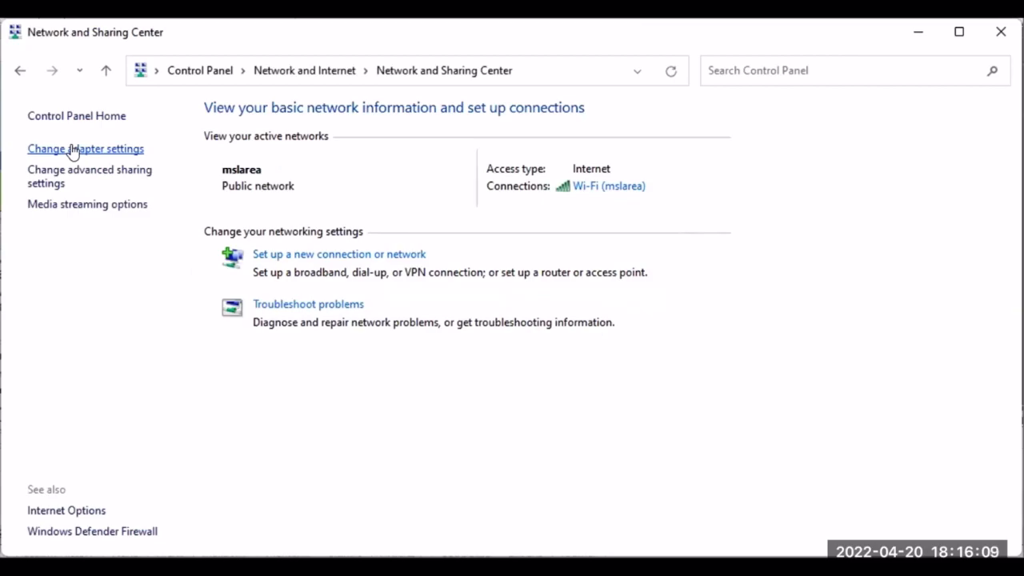
left_click(72, 151)
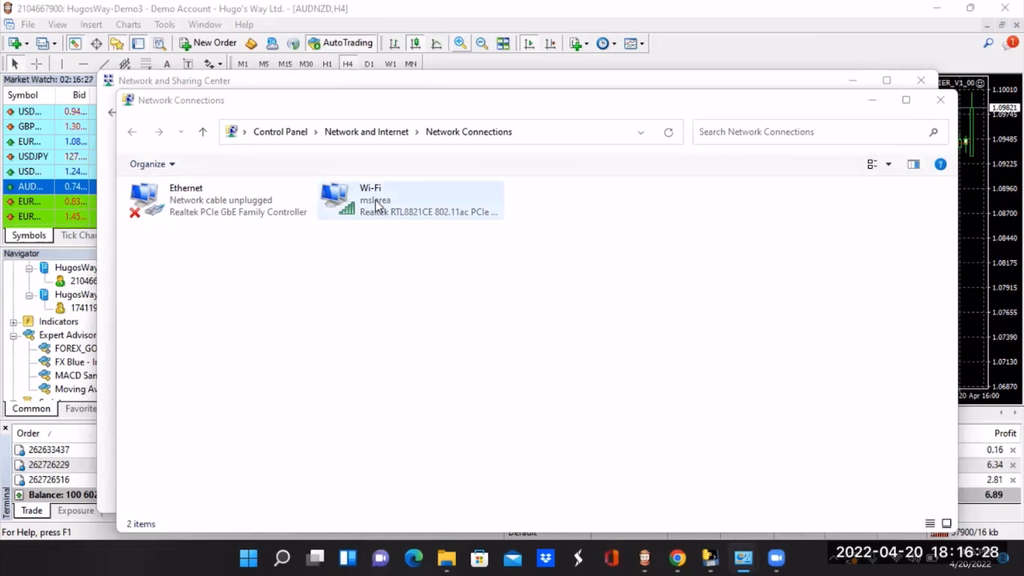
right_click(376, 206)
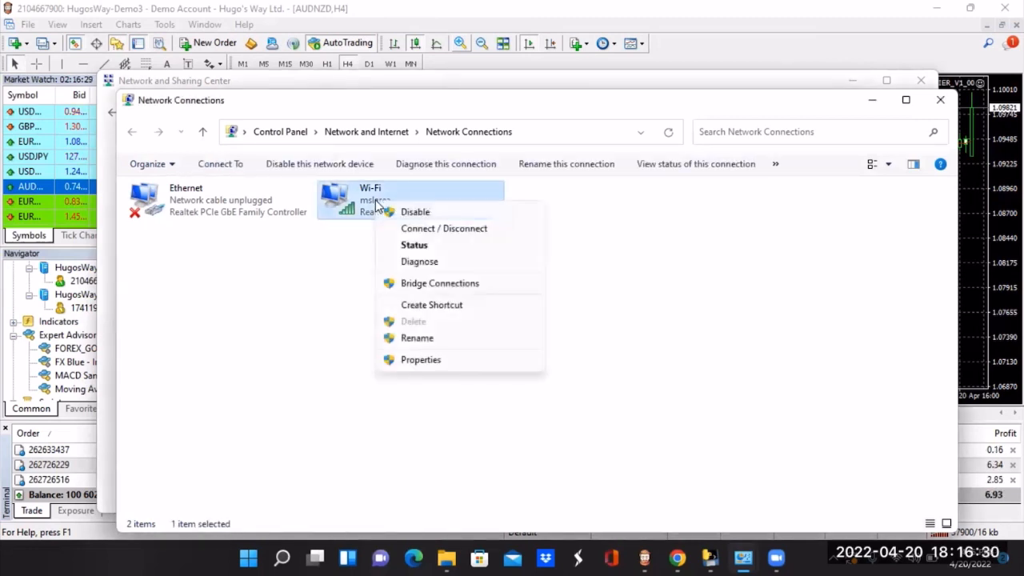
left_click(444, 362)
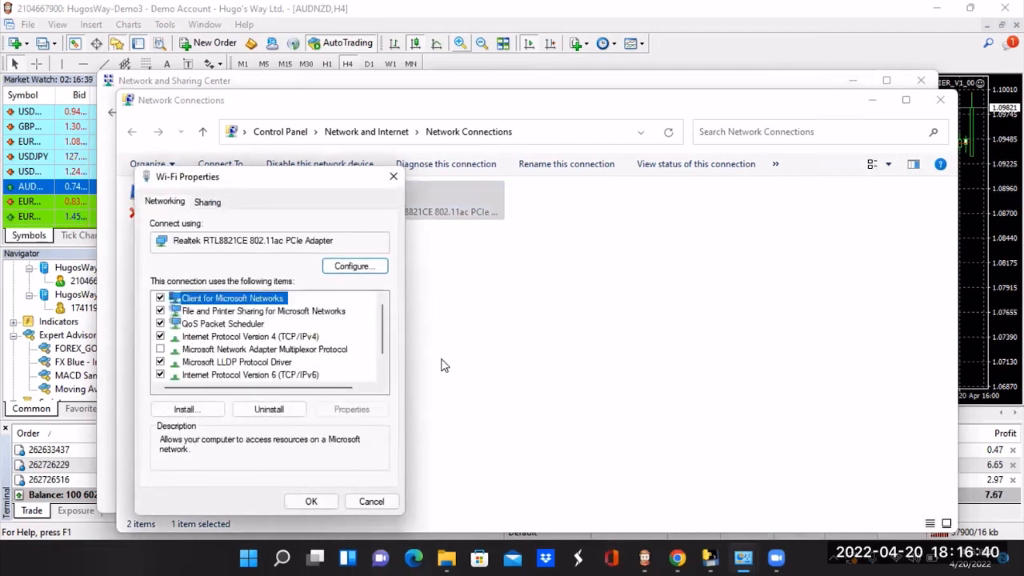
Step: Disallow the computer from turning off the Realtek RTL8821CE 802.11ac PCIe Adapter to save power, and return to MetaTrader 4
left_click(348, 267)
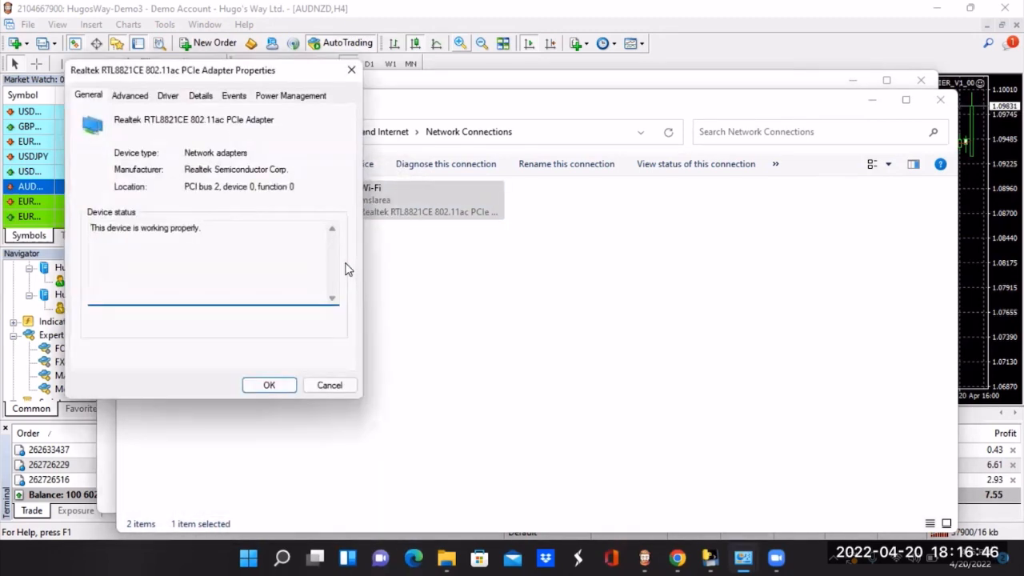
left_click(282, 96)
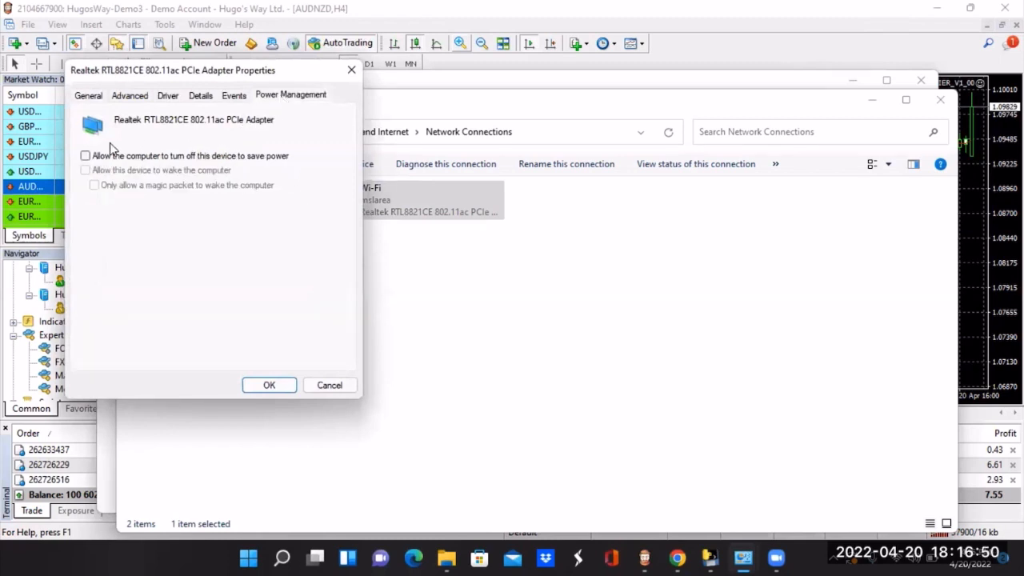
left_click(85, 156)
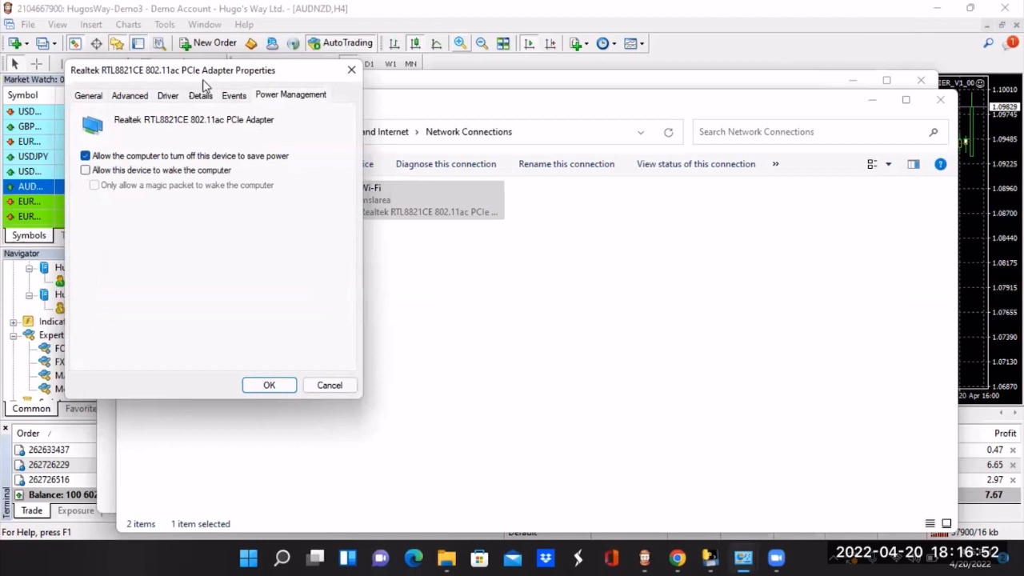
left_click_drag(202, 80, 448, 123)
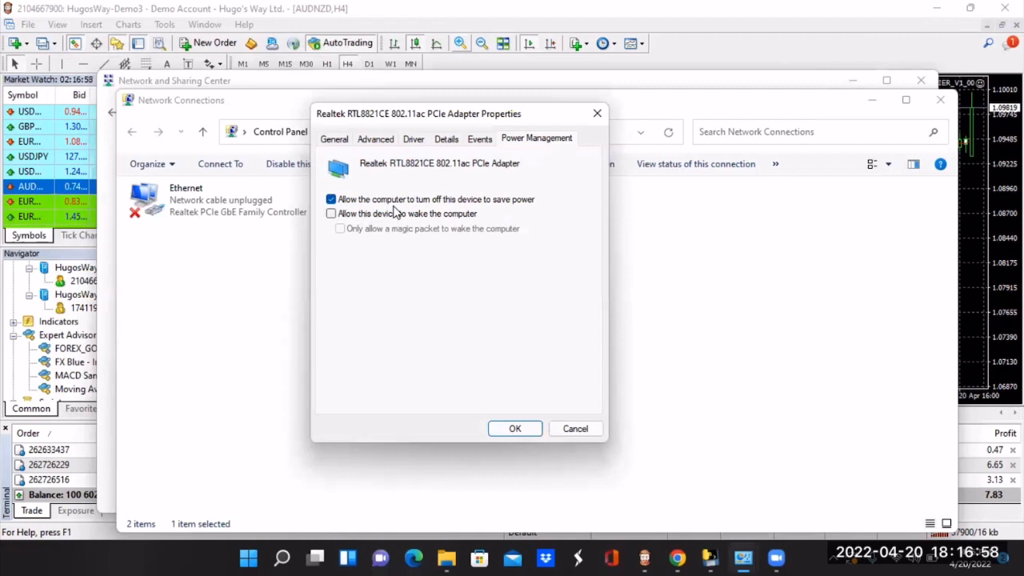
left_click(331, 199)
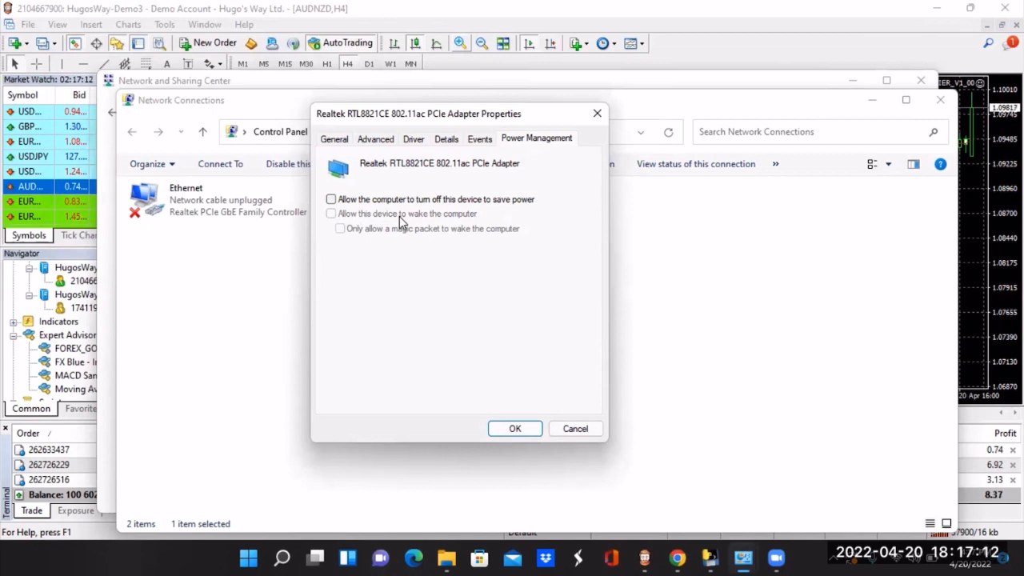
left_click(515, 428)
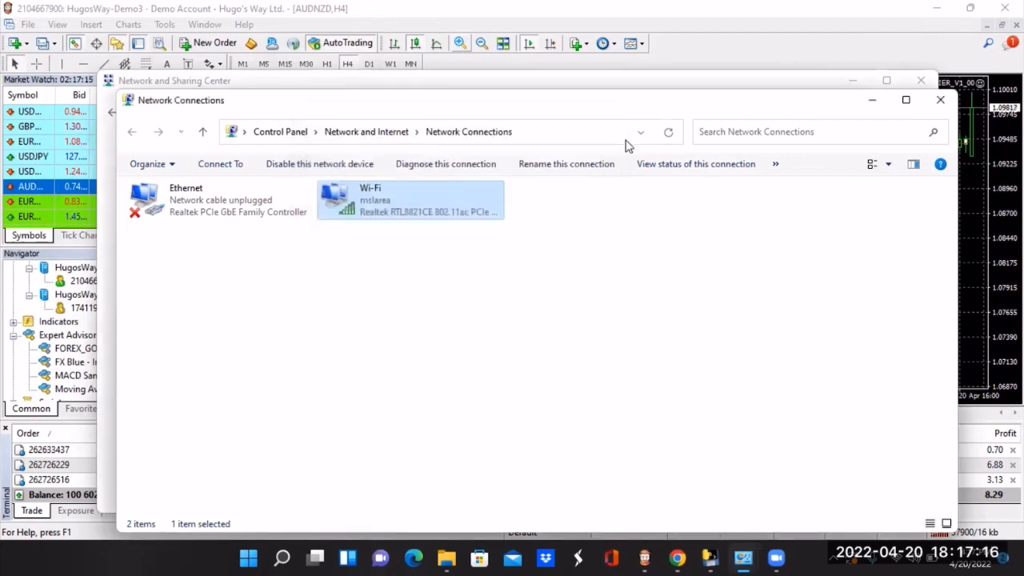
left_click(423, 12)
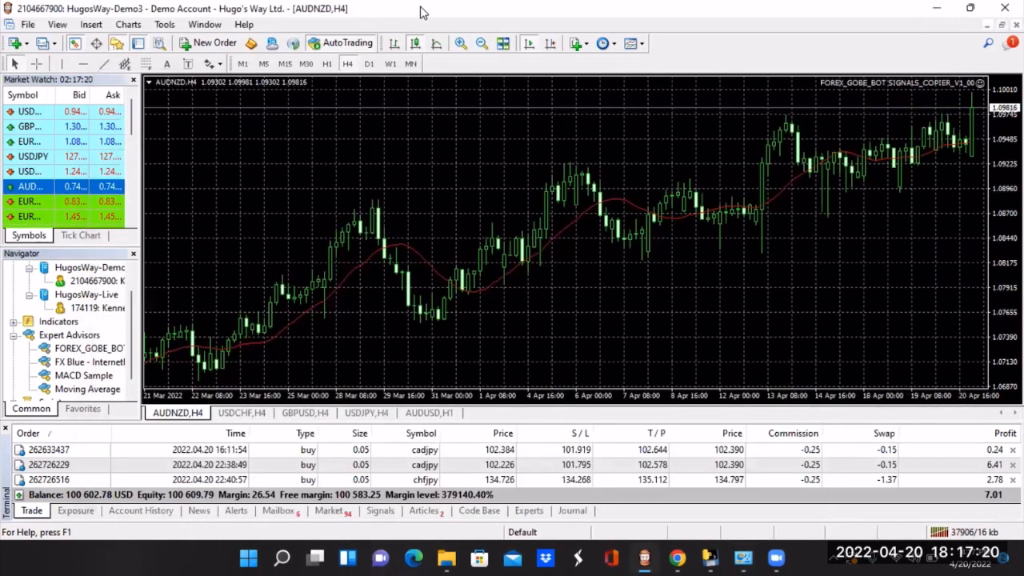